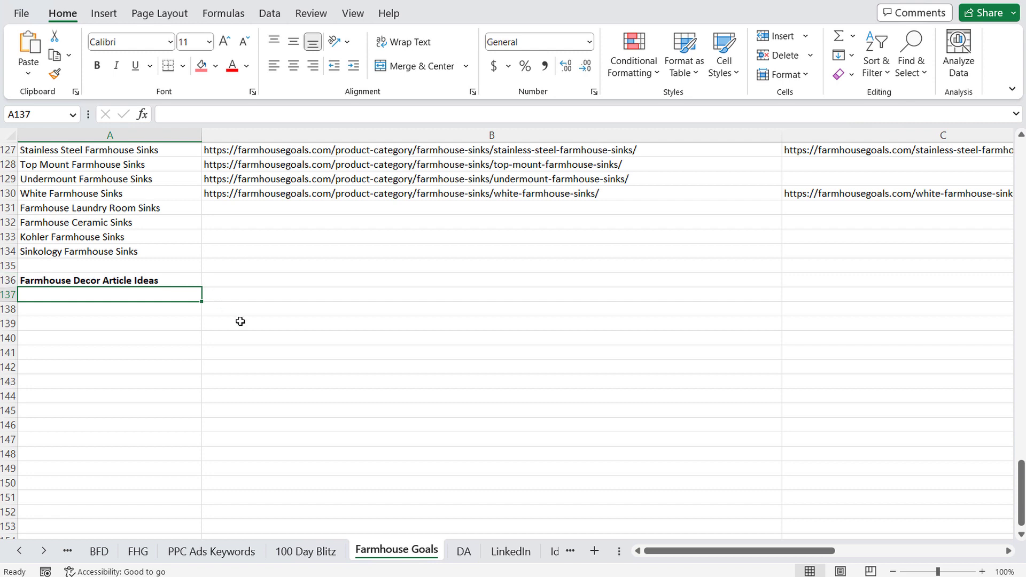
- List Cow, Hallway and Kitchen Island in consecutive cells under the Farmhouse Decor Article Ideas heading
{"action": "type", "text": "Cow"}
{"action": "key", "text": "Return"}
{"action": "type", "text": "Hallway"}
{"action": "key", "text": "Return"}
{"action": "type", "text": "Kitchen Island"}
{"action": "key", "text": "Return"}
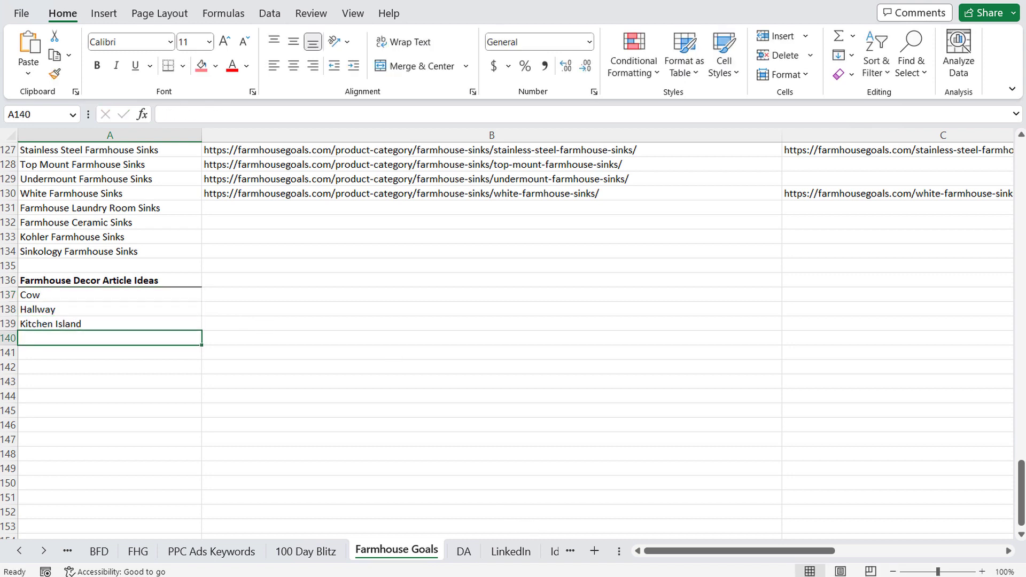
- Switch to Google Keyword Planner in the browser and go to the next page of keyword groups
{"action": "left_click", "coordinate": [593, 502]}
{"action": "left_click", "coordinate": [170, 305]}
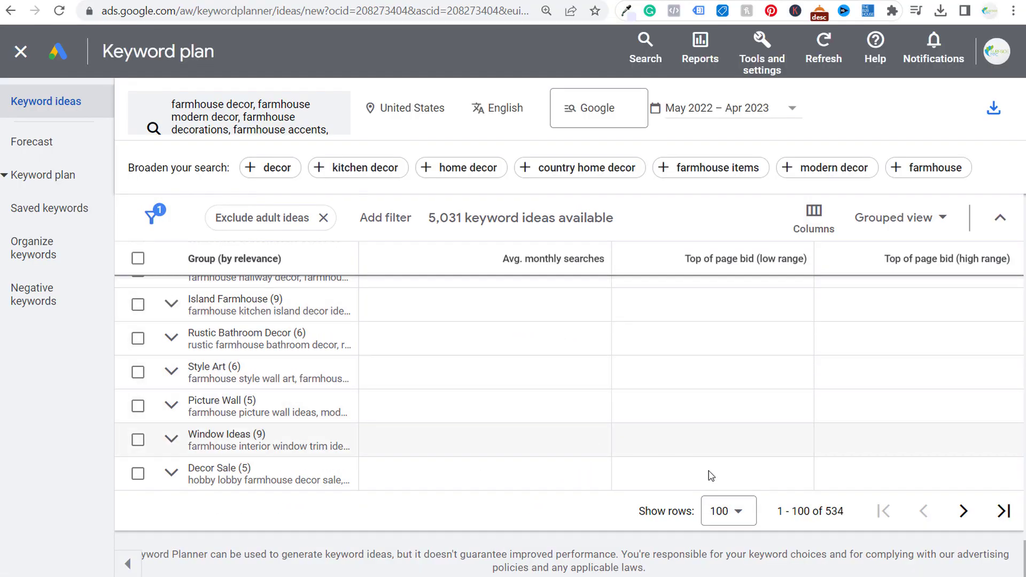
{"action": "left_click", "coordinate": [963, 512]}
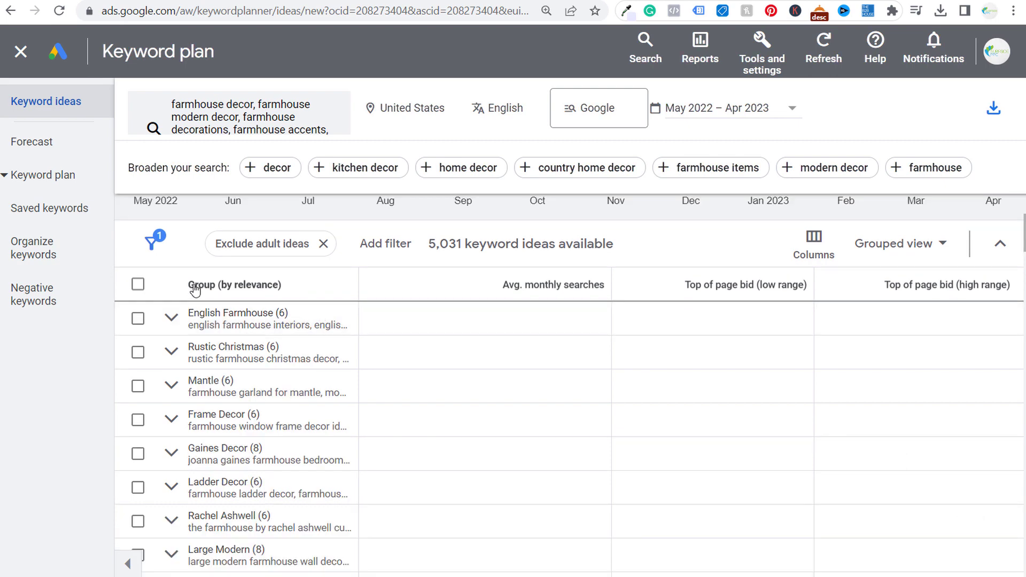
- Take the English Farmhouse group as an idea and add English below Kitchen Island in the Excel sheet
{"action": "left_click_drag", "start_coordinate": [195, 315], "coordinate": [252, 312]}
{"action": "left_click", "coordinate": [251, 312]}
{"action": "key", "text": "alt+Tab"}
{"action": "left_click", "coordinate": [37, 342]}
{"action": "type", "text": "English"}
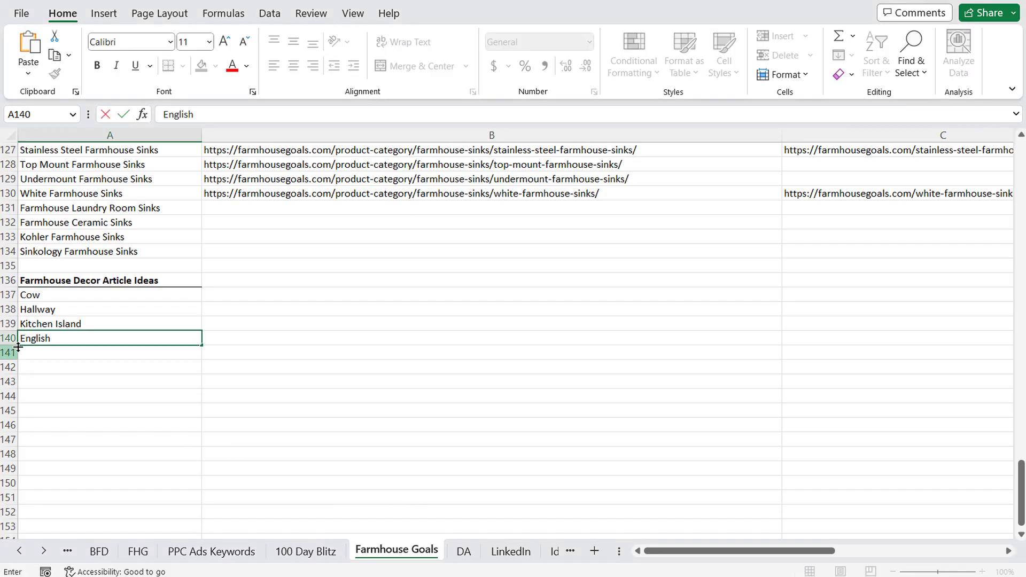
{"action": "key", "text": "Return"}
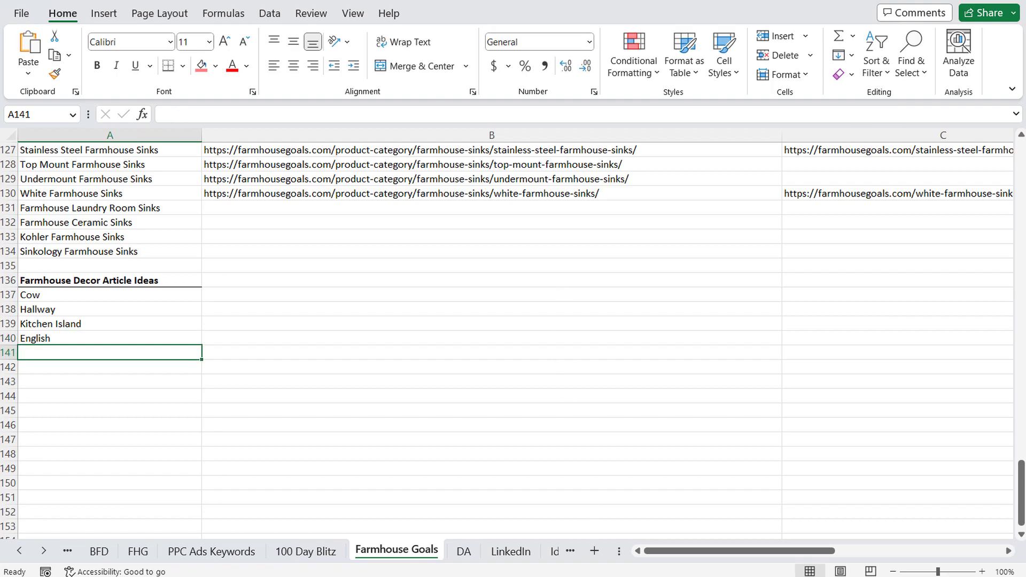
- Back in Keyword Planner, examine the Mantle group's keywords and monthly searches, especially farmhouse garland for mantle, and collapse the group
{"action": "key", "text": "alt+Tab"}
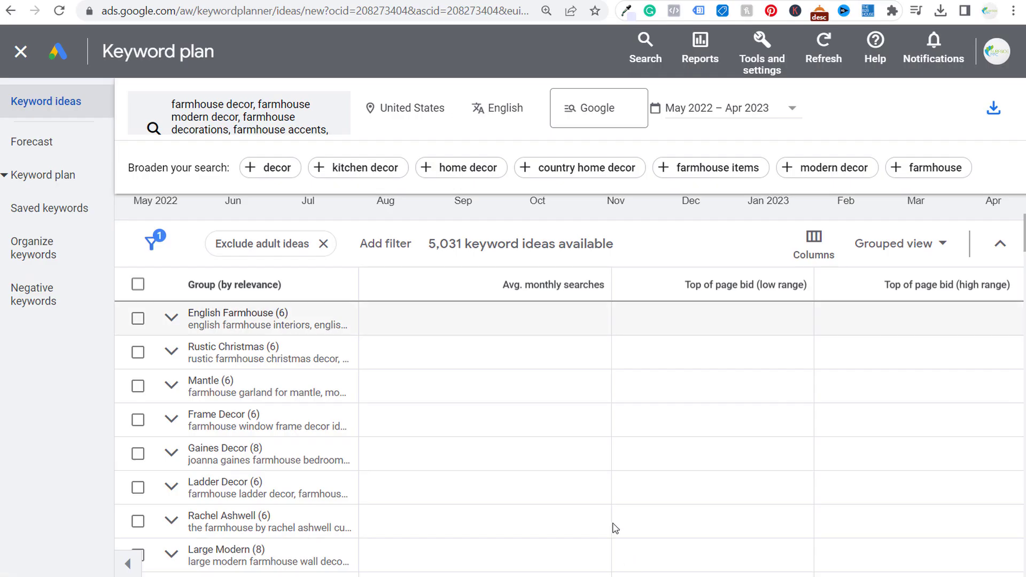
{"action": "left_click", "coordinate": [171, 386]}
{"action": "scroll", "coordinate": [320, 417], "scroll_direction": "down", "scroll_amount": 2}
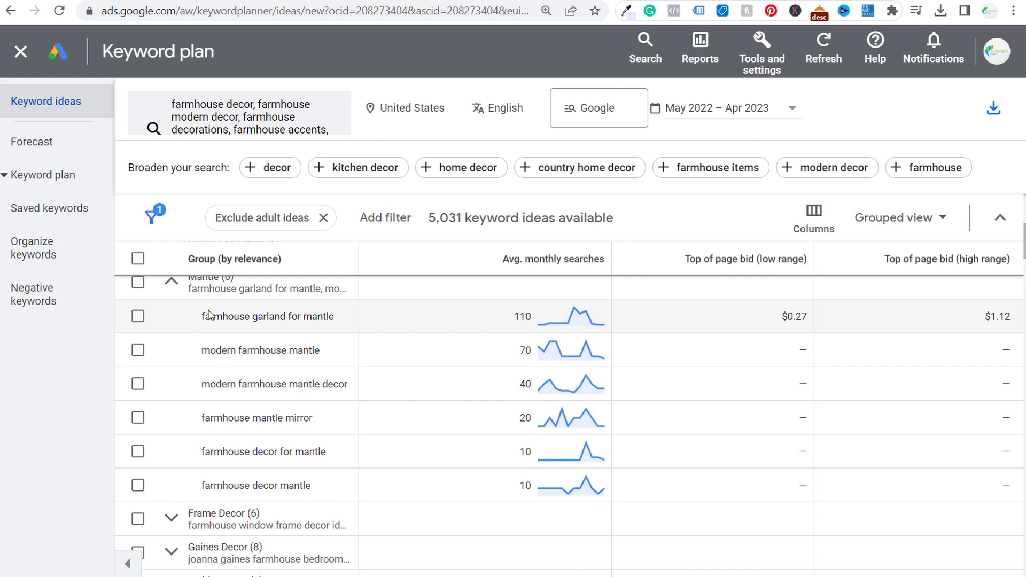
{"action": "left_click_drag", "start_coordinate": [203, 316], "coordinate": [335, 321]}
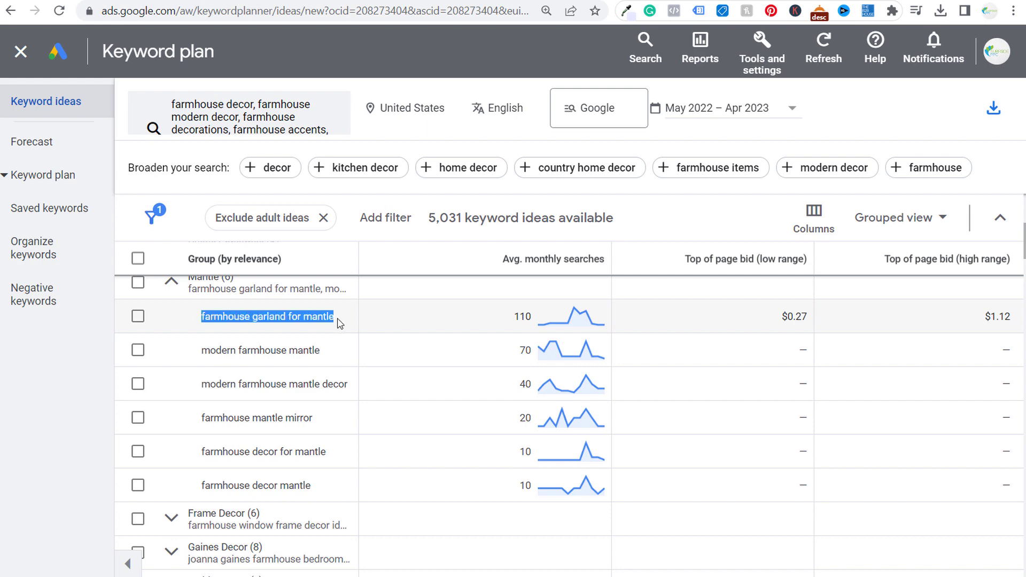
{"action": "left_click", "coordinate": [338, 323]}
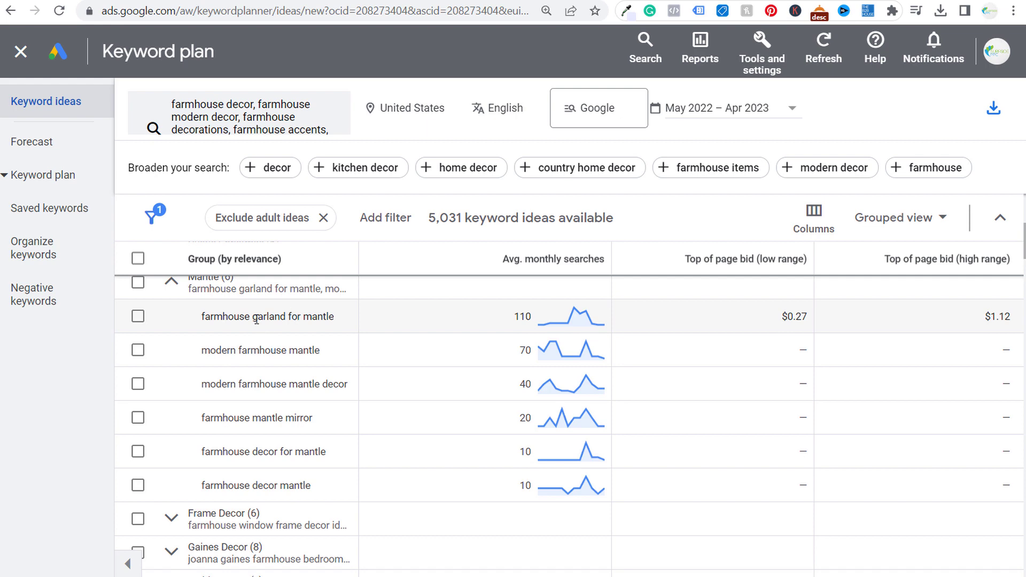
{"action": "left_click_drag", "start_coordinate": [333, 318], "coordinate": [288, 317]}
{"action": "left_click", "coordinate": [315, 317]}
{"action": "left_click_drag", "start_coordinate": [507, 319], "coordinate": [543, 317]}
{"action": "left_click", "coordinate": [471, 332]}
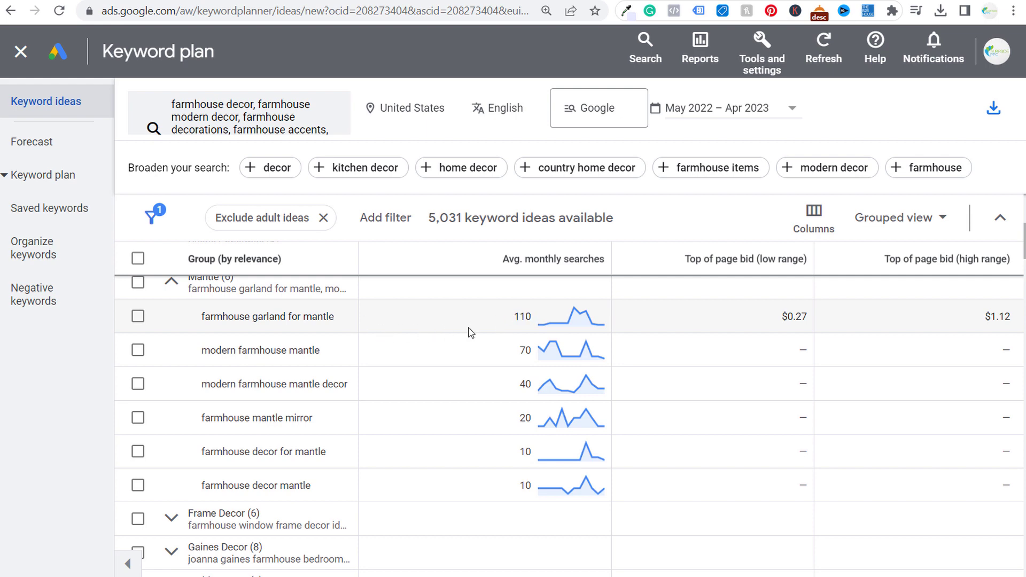
{"action": "left_click", "coordinate": [172, 283]}
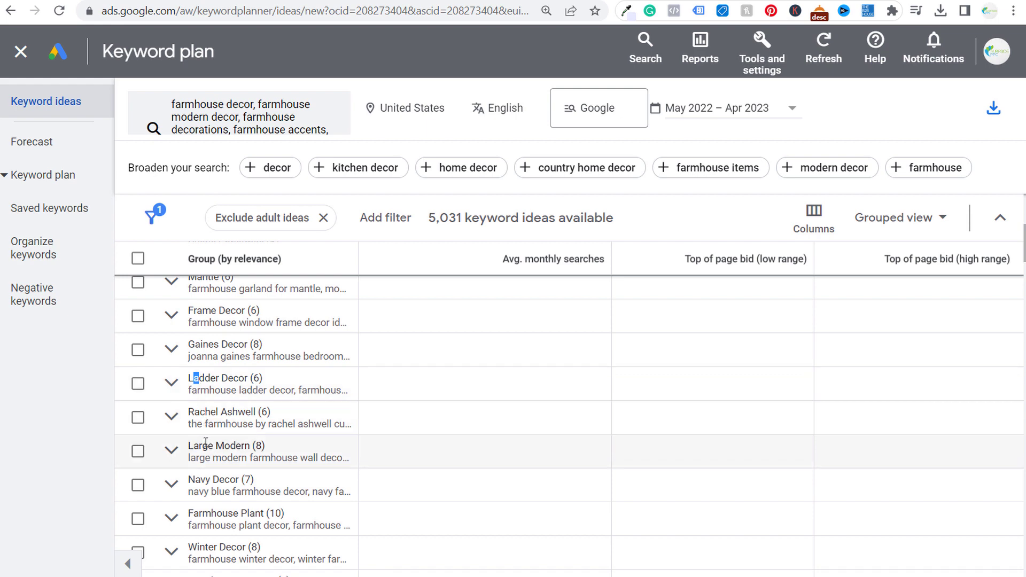
- Review the Large Modern and Navy Decor groups, expanding Navy Decor to check its navy blue keywords' monthly searches before collapsing it
{"action": "left_click_drag", "start_coordinate": [193, 446], "coordinate": [239, 446]}
{"action": "left_click", "coordinate": [201, 481]}
{"action": "left_click_drag", "start_coordinate": [192, 481], "coordinate": [237, 481]}
{"action": "left_click", "coordinate": [295, 490]}
{"action": "left_click", "coordinate": [170, 485]}
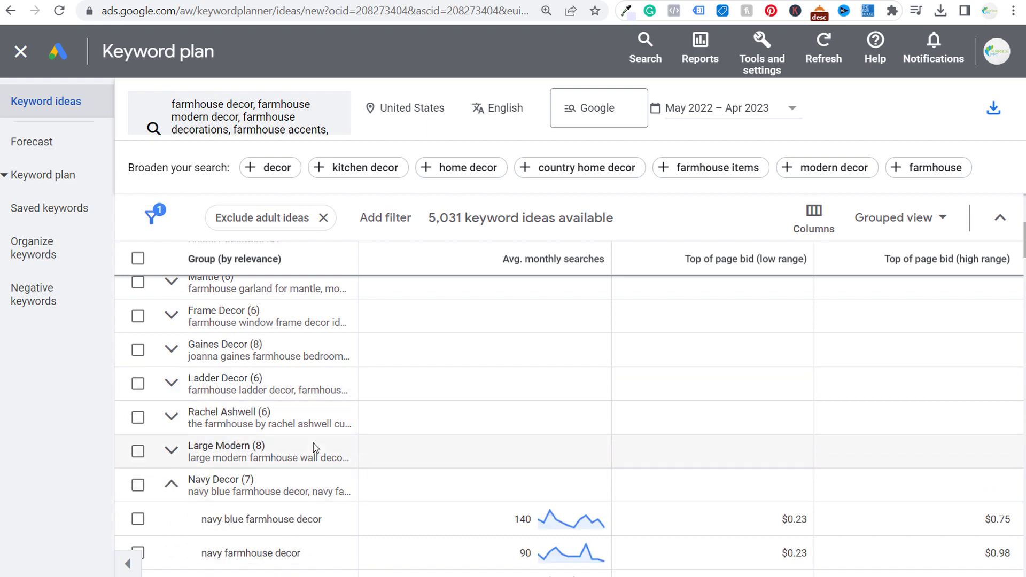
{"action": "scroll", "coordinate": [299, 438], "scroll_direction": "down", "scroll_amount": 2}
{"action": "left_click_drag", "start_coordinate": [202, 415], "coordinate": [546, 420]}
{"action": "left_click_drag", "start_coordinate": [203, 448], "coordinate": [543, 457]}
{"action": "left_click", "coordinate": [468, 458]}
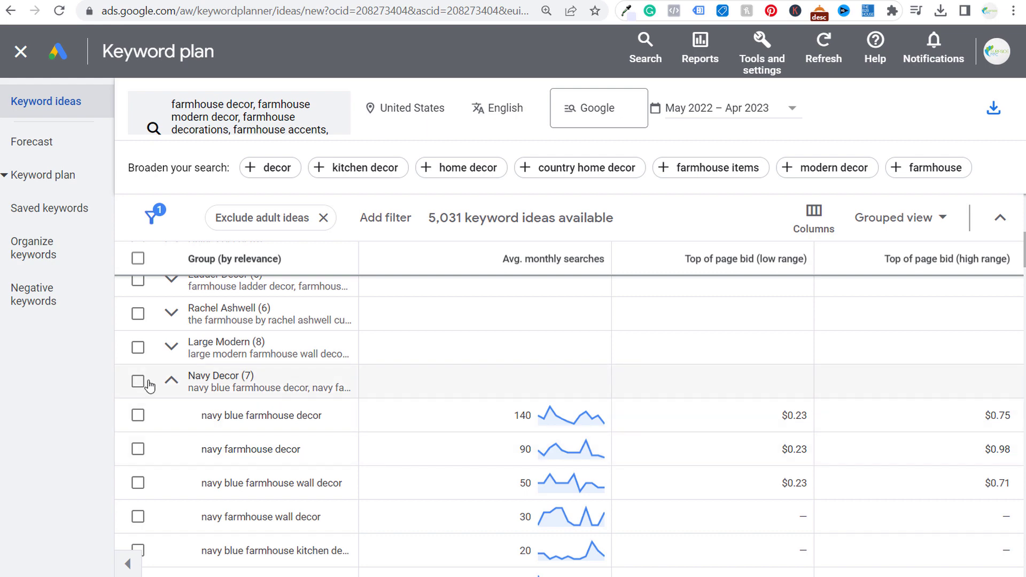
{"action": "left_click", "coordinate": [171, 381]}
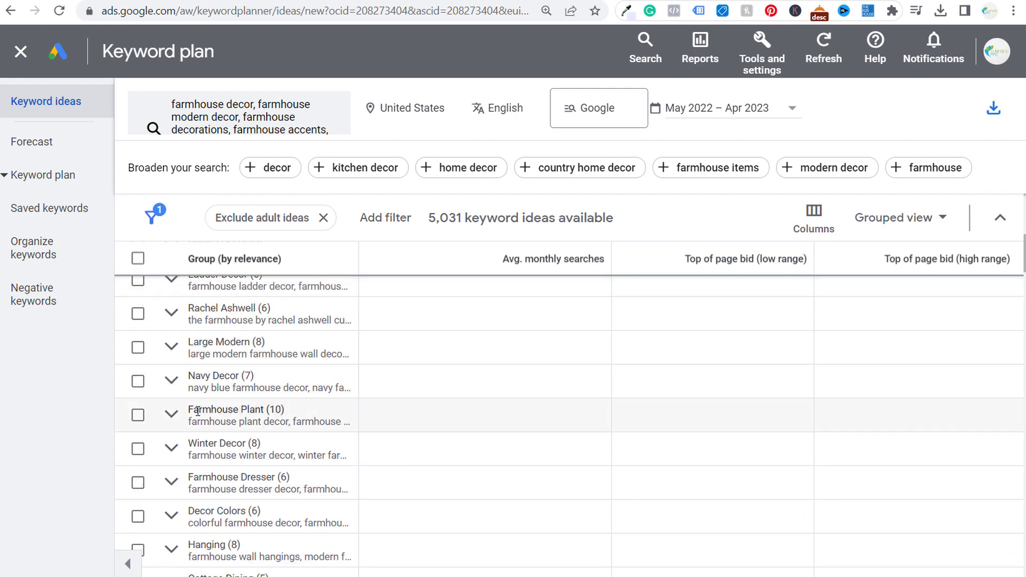
- Look through the group names from Farmhouse Plant to Decor Colors and further down for more article topics
{"action": "left_click_drag", "start_coordinate": [192, 411], "coordinate": [273, 480]}
{"action": "left_click_drag", "start_coordinate": [199, 511], "coordinate": [231, 512]}
{"action": "left_click", "coordinate": [327, 512]}
{"action": "scroll", "coordinate": [337, 481], "scroll_direction": "down", "scroll_amount": 4}
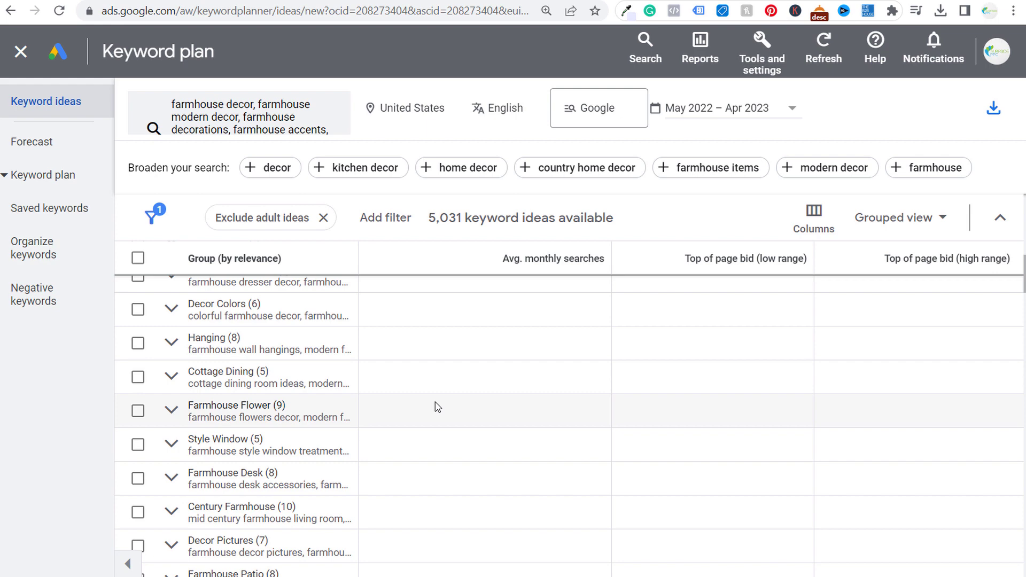
- Reopen the keyword search and remove all the farmhouse decor seed keywords
{"action": "left_click", "coordinate": [259, 128]}
{"action": "left_click", "coordinate": [299, 191]}
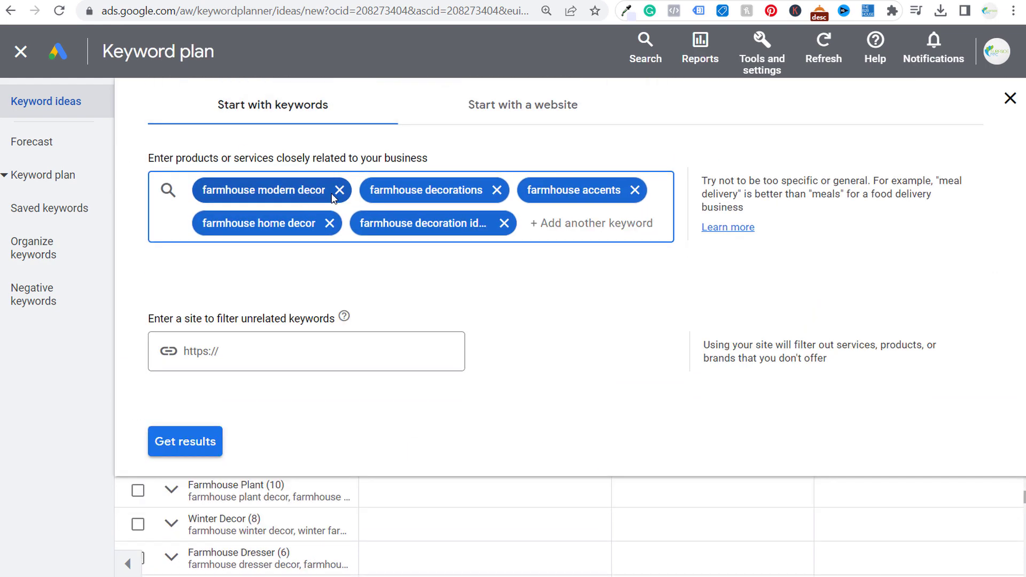
{"action": "left_click", "coordinate": [339, 190]}
{"action": "left_click", "coordinate": [328, 190]}
{"action": "left_click", "coordinate": [314, 190]}
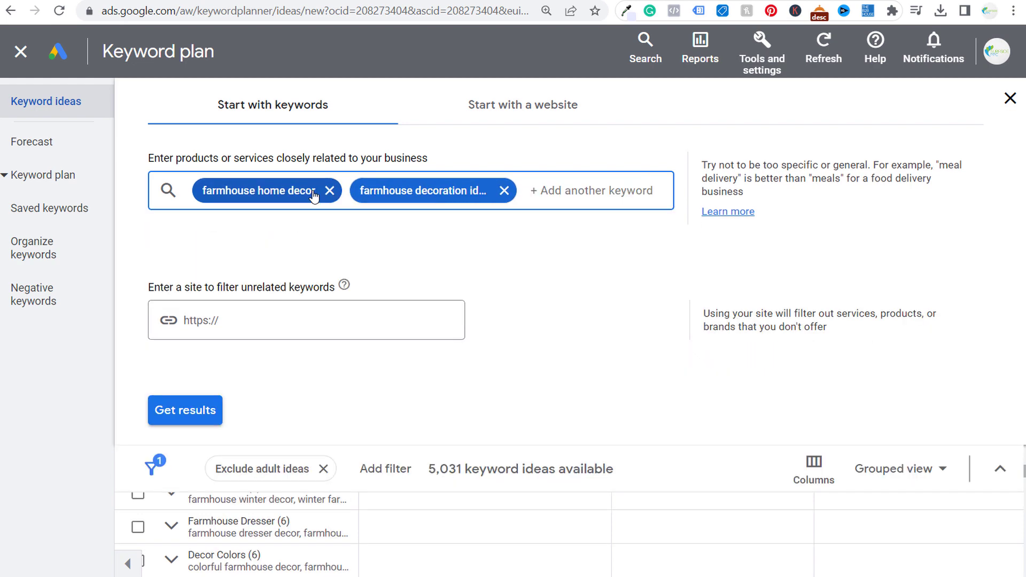
{"action": "left_click", "coordinate": [329, 191]}
{"action": "left_click", "coordinate": [346, 191]}
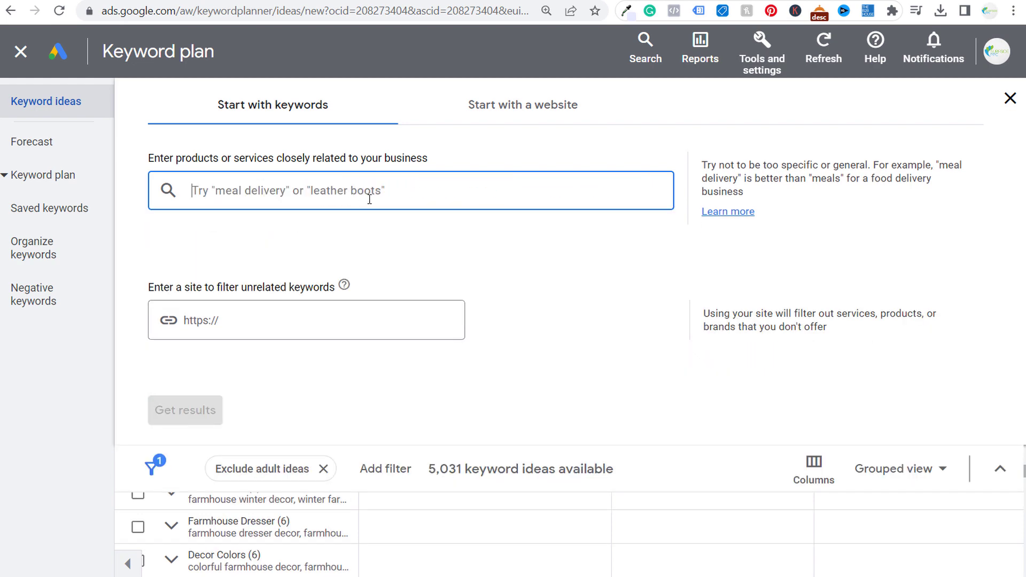
- Get keyword ideas for Google Ads, Google Ads Tutorial, how to create google ads and google ads best practices
{"action": "type", "text": "Google Ads"}
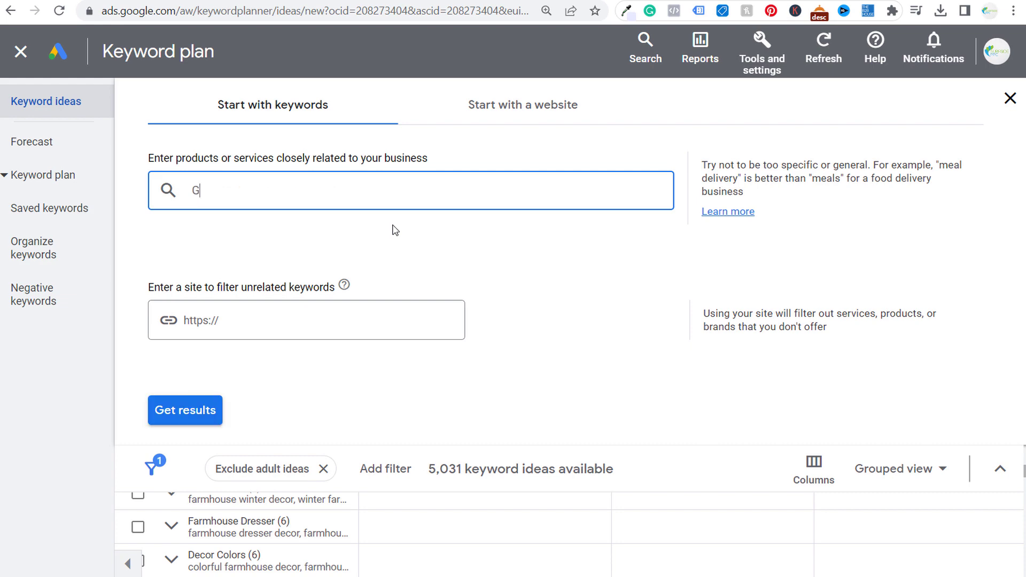
{"action": "key", "text": "Return"}
{"action": "type", "text": "Googl"}
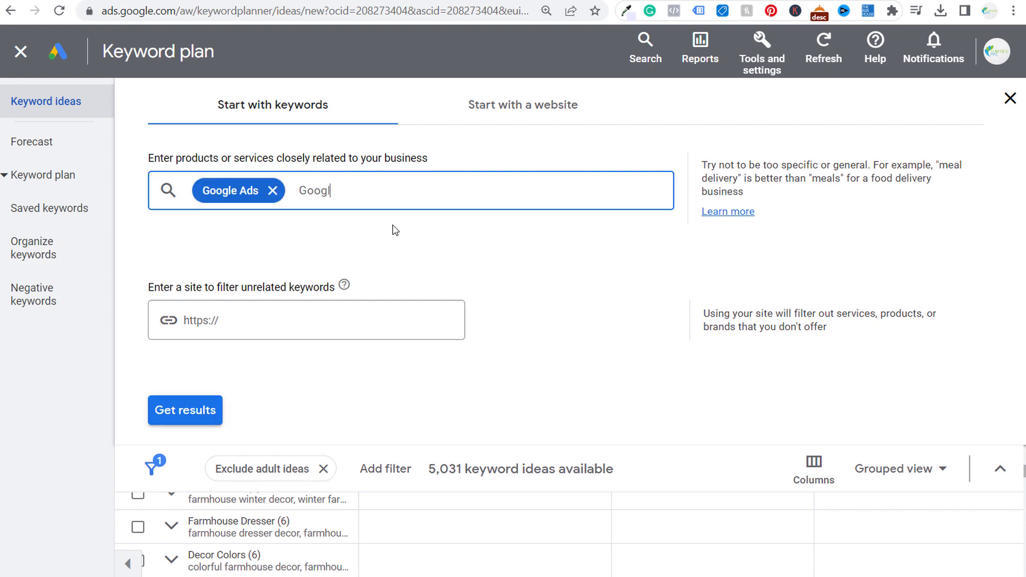
{"action": "type", "text": "e Ads Tutorial"}
{"action": "key", "text": "Return"}
{"action": "type", "text": "how to create google ads, google ads best practices"}
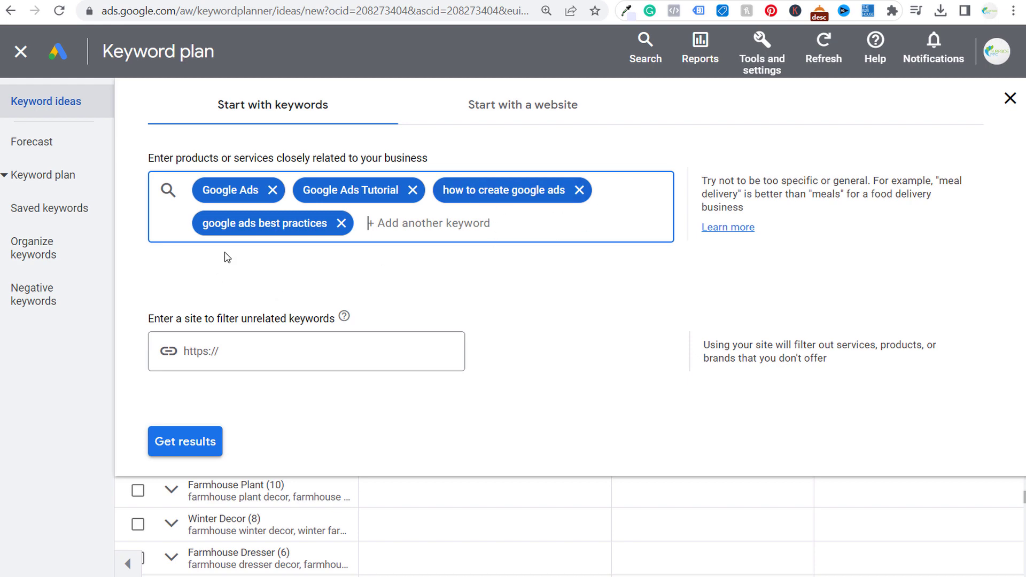
{"action": "left_click", "coordinate": [184, 451]}
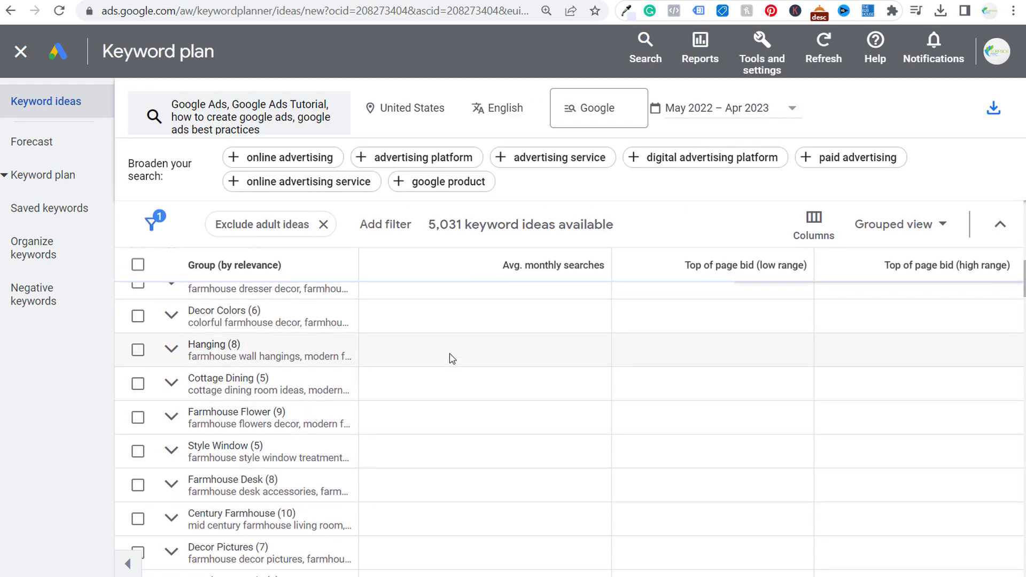
- Browse the Google Ads keyword groups for article topics, including Remarketing Campaign, Successful Google, Make Account, Add Sitelinks and Business Address
{"action": "scroll", "coordinate": [680, 422], "scroll_direction": "up", "scroll_amount": 5}
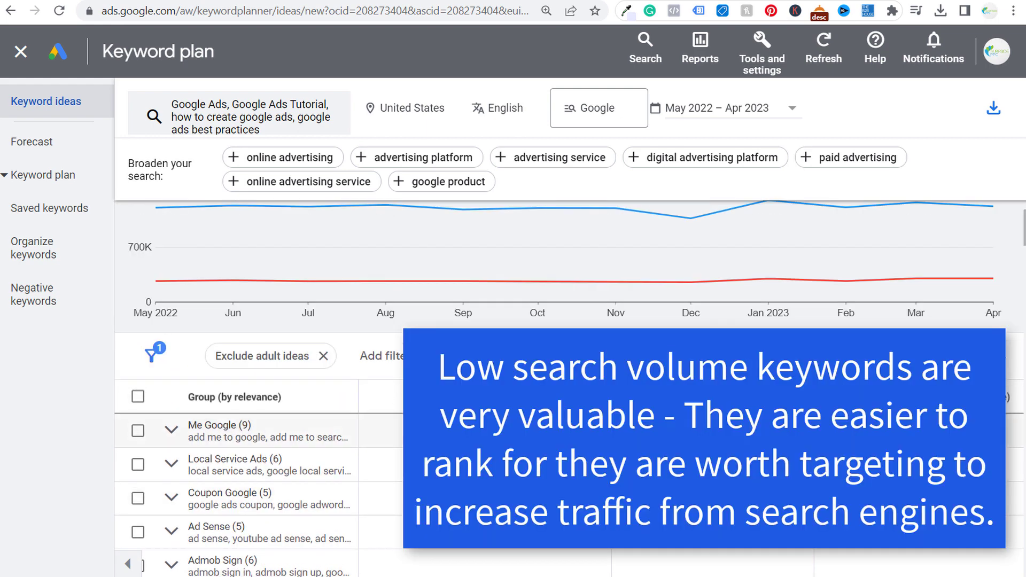
{"action": "scroll", "coordinate": [569, 389], "scroll_direction": "down", "scroll_amount": 10}
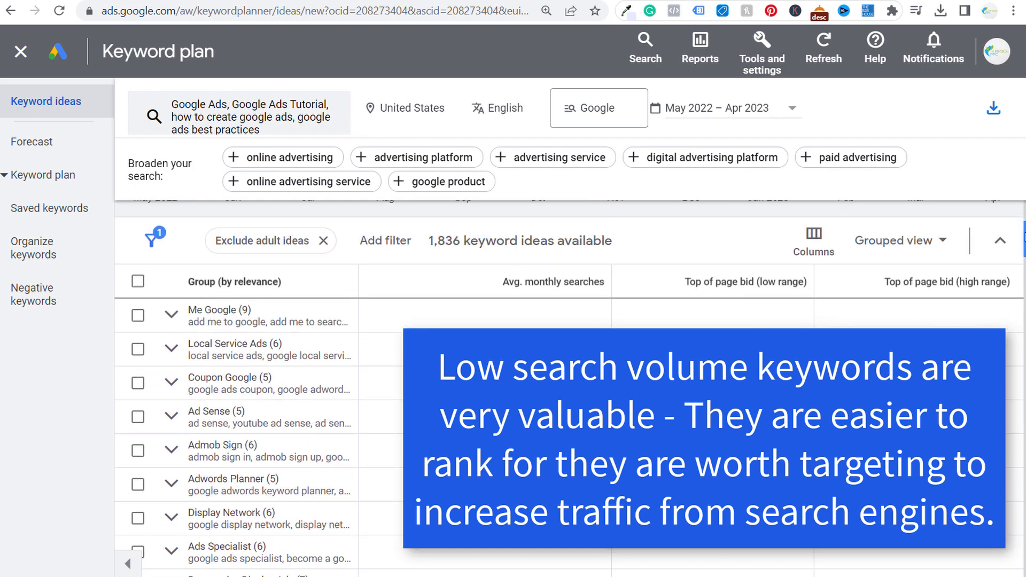
{"action": "scroll", "coordinate": [235, 428], "scroll_direction": "down", "scroll_amount": 15}
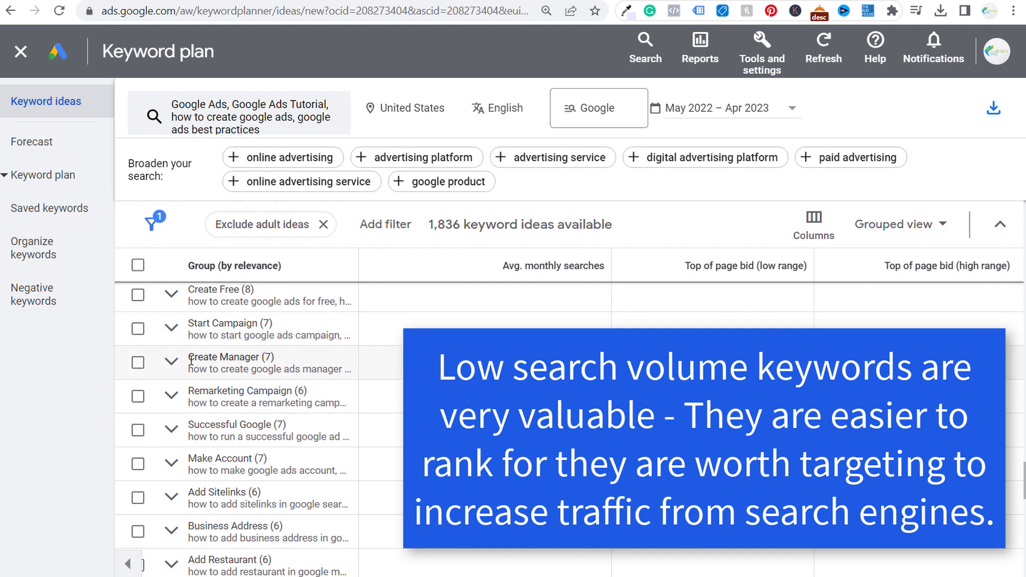
{"action": "left_click_drag", "start_coordinate": [188, 395], "coordinate": [271, 416]}
{"action": "left_click", "coordinate": [213, 430]}
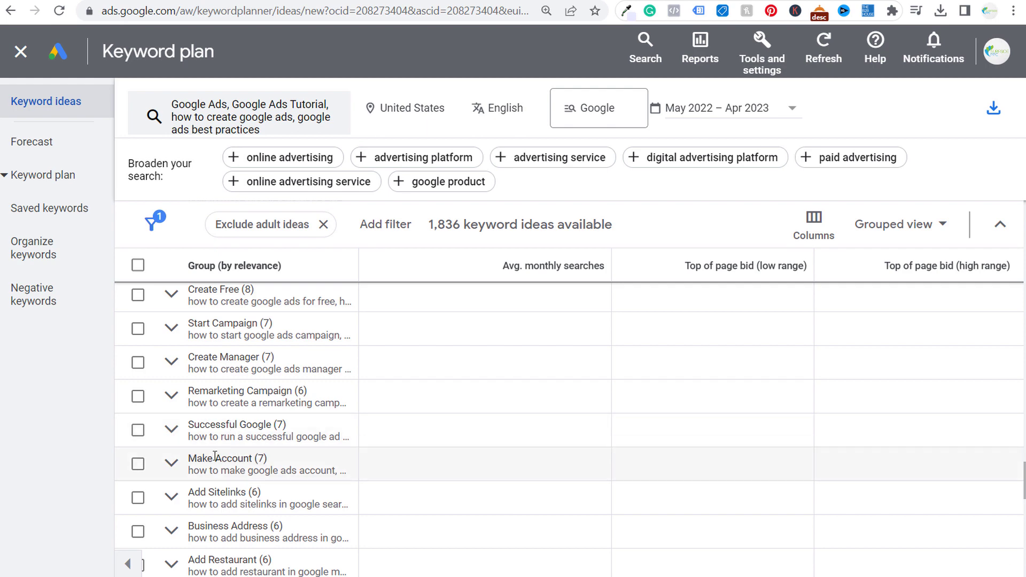
{"action": "double_click", "coordinate": [238, 458]}
{"action": "left_click_drag", "start_coordinate": [200, 492], "coordinate": [235, 492]}
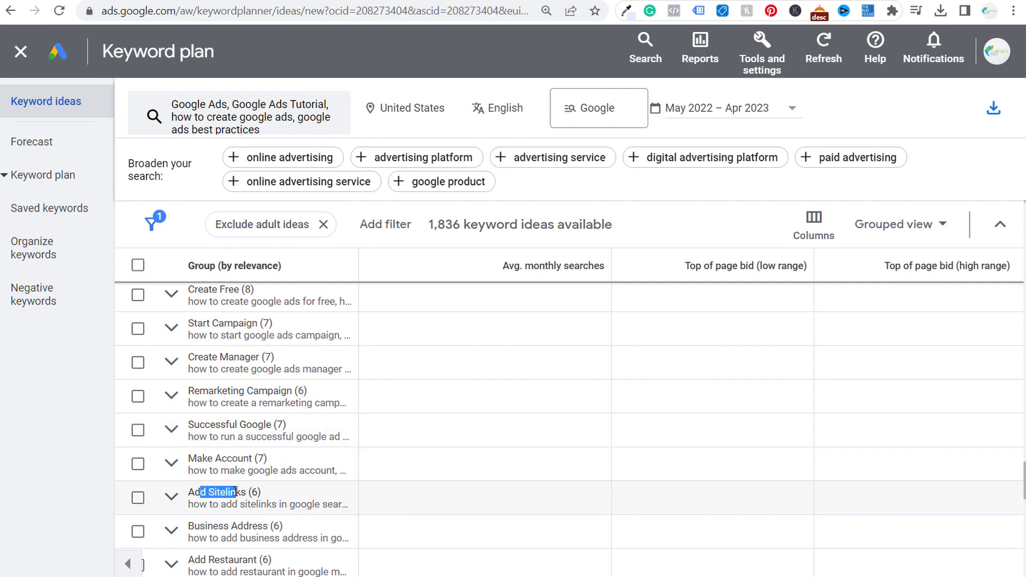
{"action": "left_click_drag", "start_coordinate": [207, 527], "coordinate": [280, 526]}
{"action": "left_click", "coordinate": [434, 499]}
- Examine the remaining groups such as Extensions Best and Performance Max, down to the group count at the page end
{"action": "scroll", "coordinate": [434, 499], "scroll_direction": "down", "scroll_amount": 4}
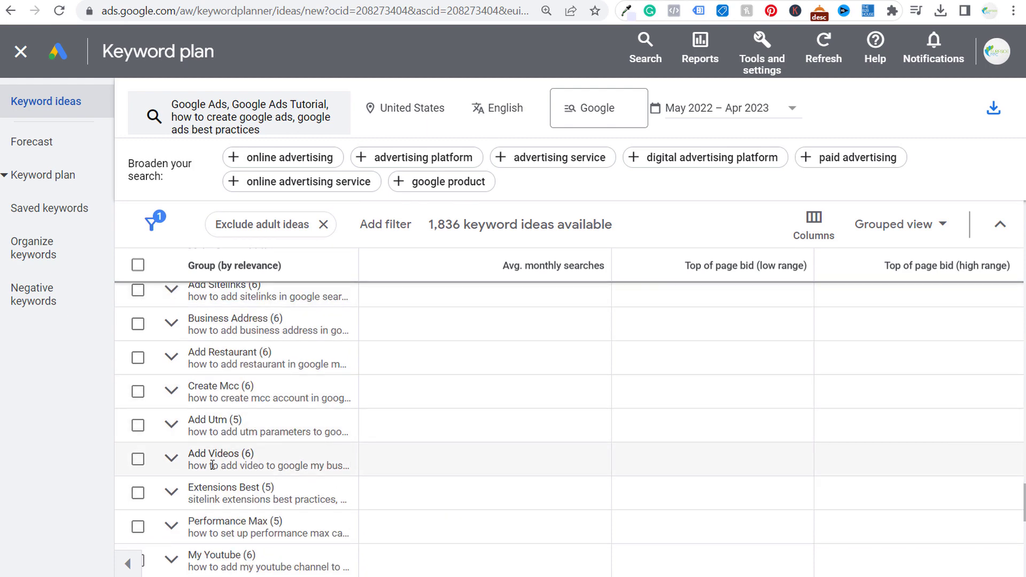
{"action": "left_click_drag", "start_coordinate": [202, 487], "coordinate": [258, 487]}
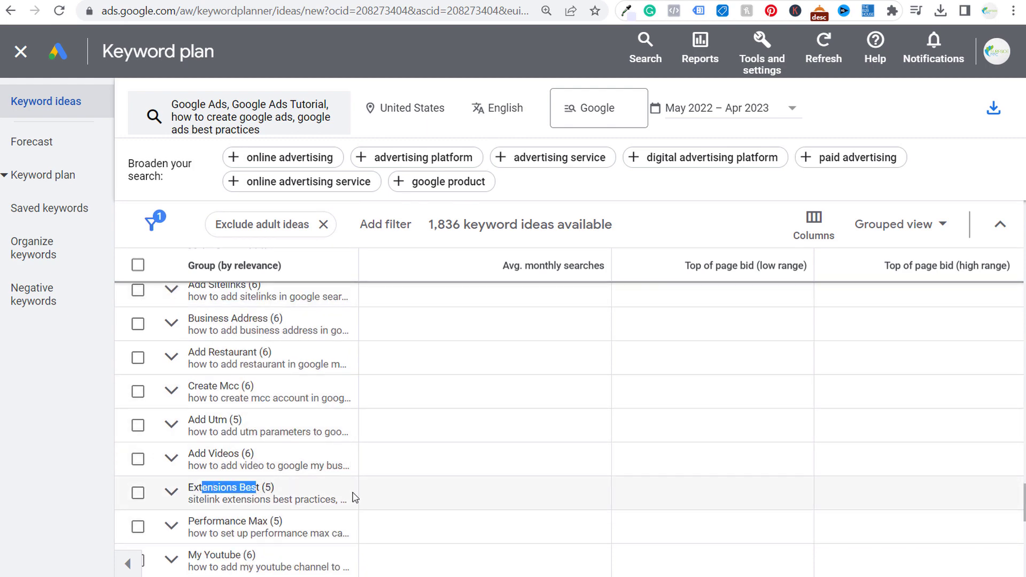
{"action": "left_click_drag", "start_coordinate": [213, 521], "coordinate": [265, 521]}
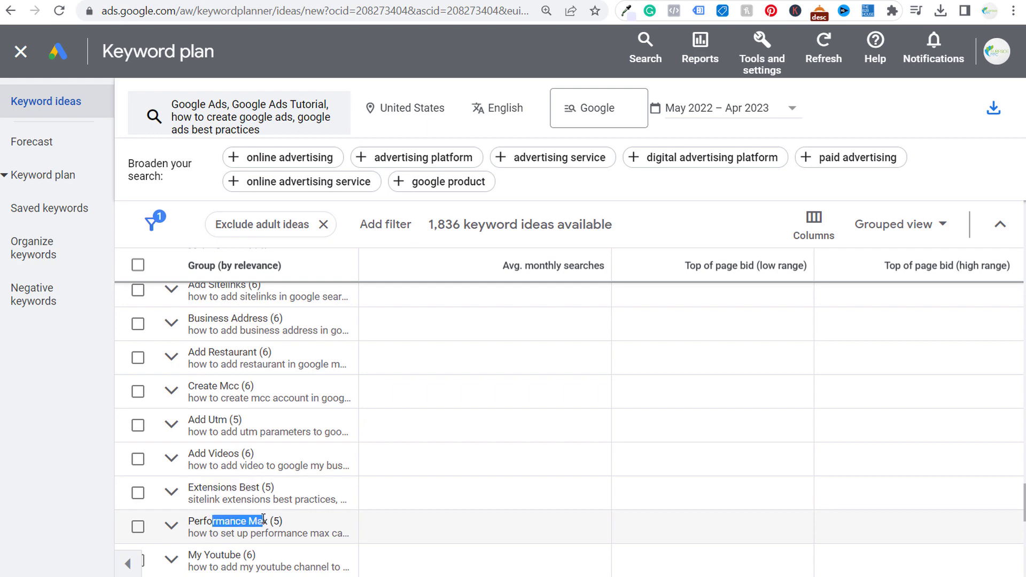
{"action": "left_click", "coordinate": [554, 495]}
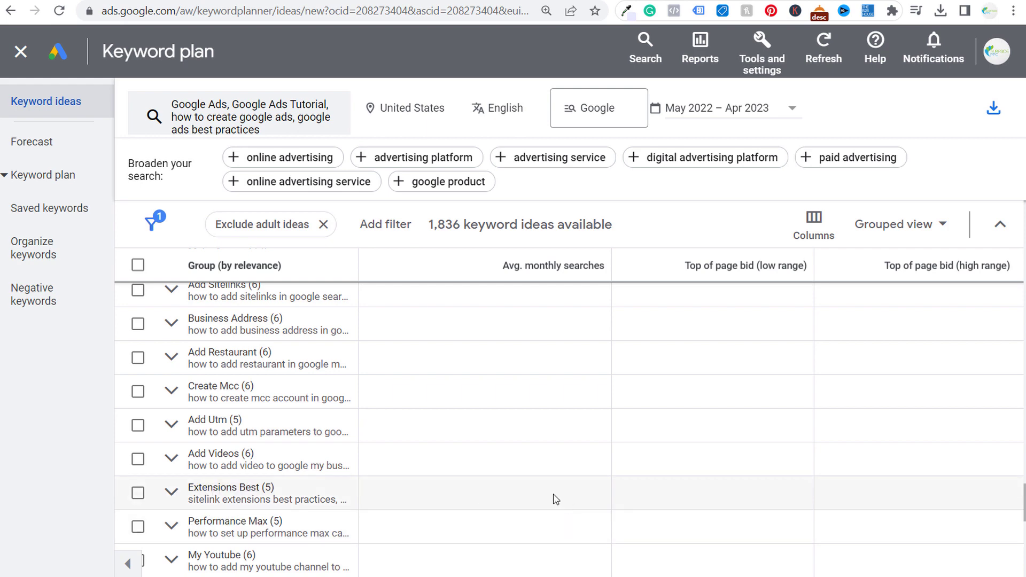
{"action": "scroll", "coordinate": [918, 374], "scroll_direction": "down", "scroll_amount": 10}
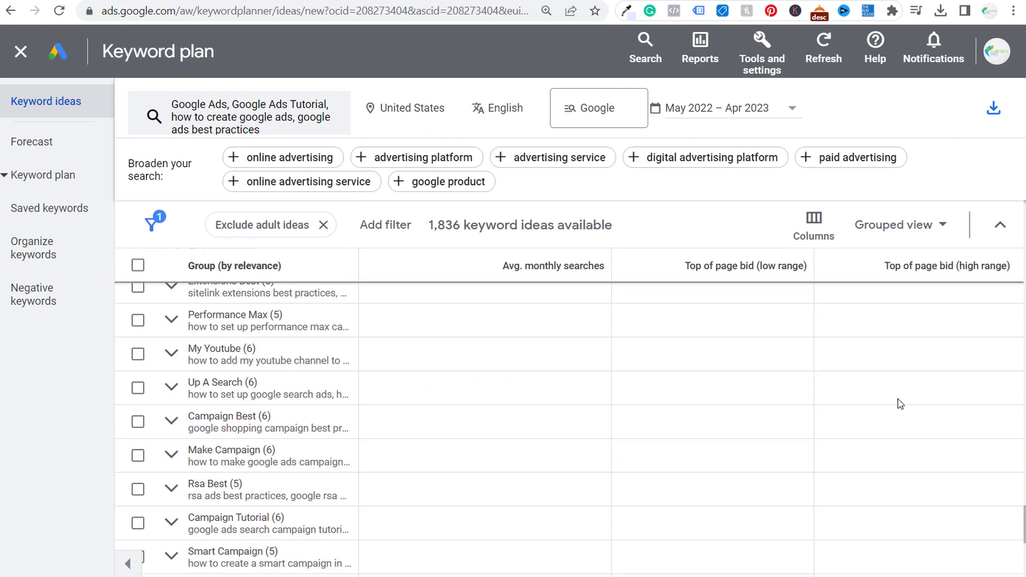
{"action": "left_click_drag", "start_coordinate": [851, 514], "coordinate": [827, 514]}
{"action": "left_click", "coordinate": [509, 511]}
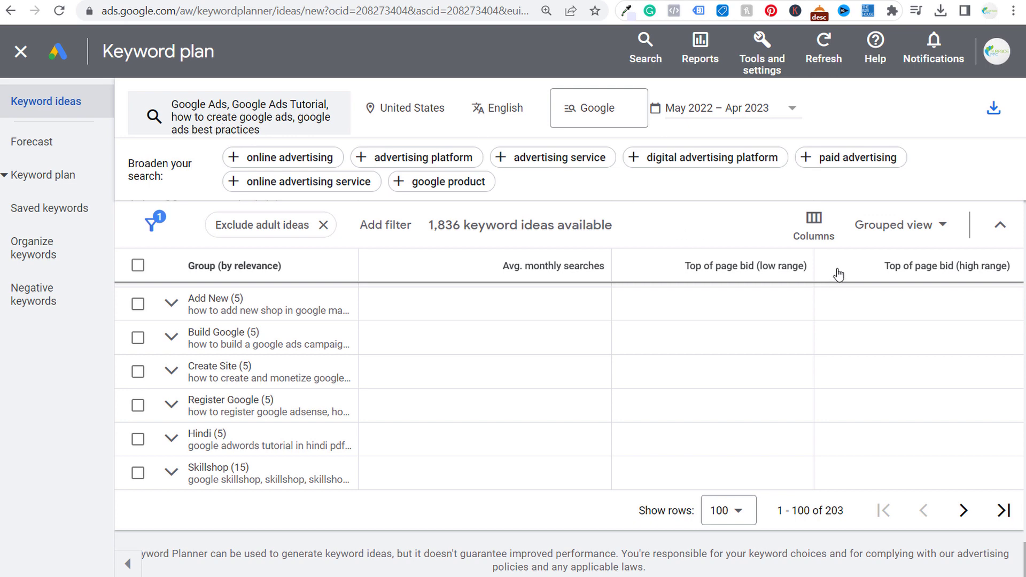
- Switch the keyword ideas from grouped view to keyword view
{"action": "left_click", "coordinate": [899, 234]}
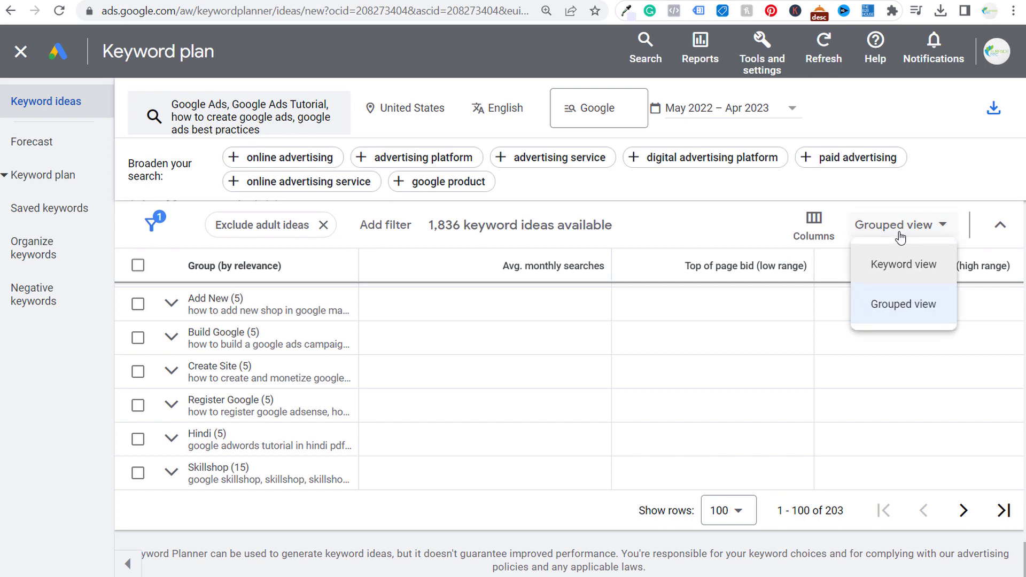
{"action": "left_click", "coordinate": [897, 265]}
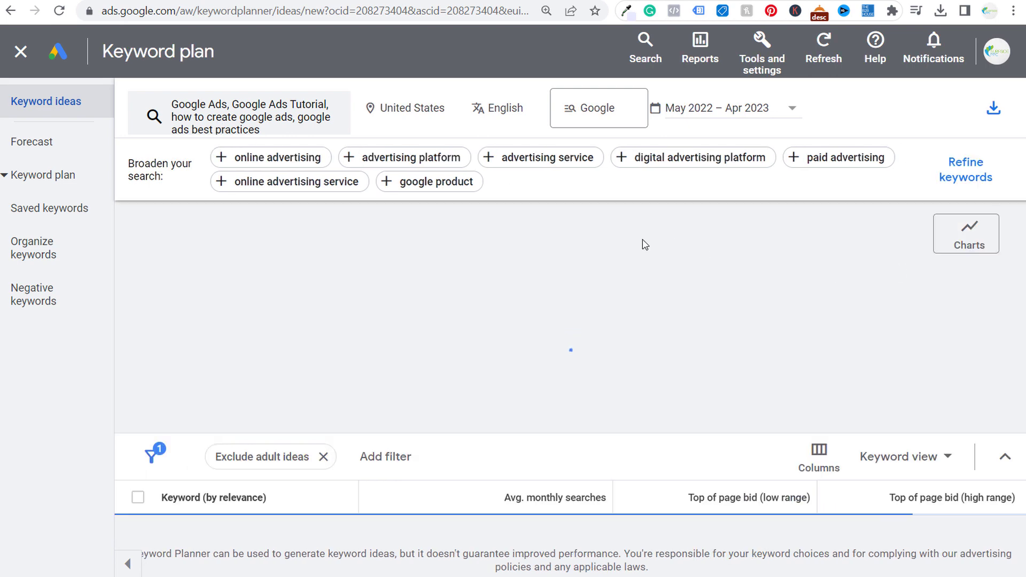